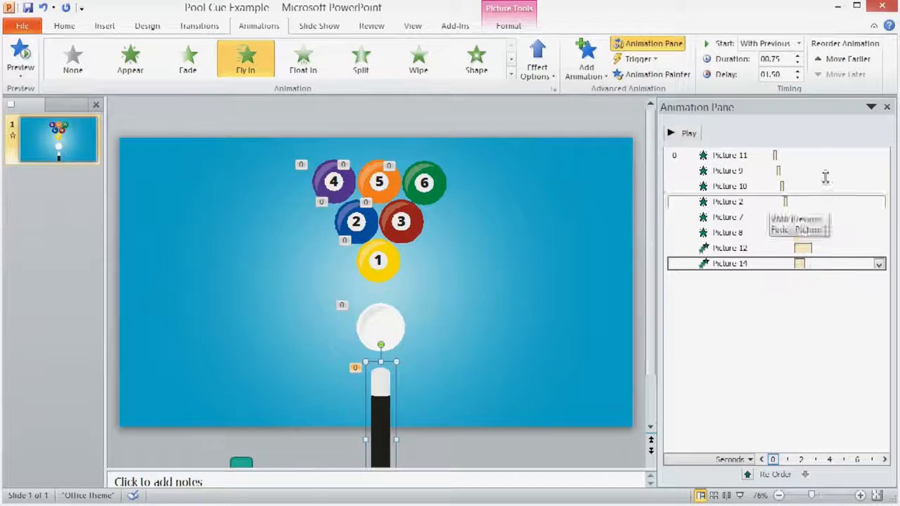
# Set the pool cue's Fly In animation to start After Previous
pyautogui.click(800, 43)
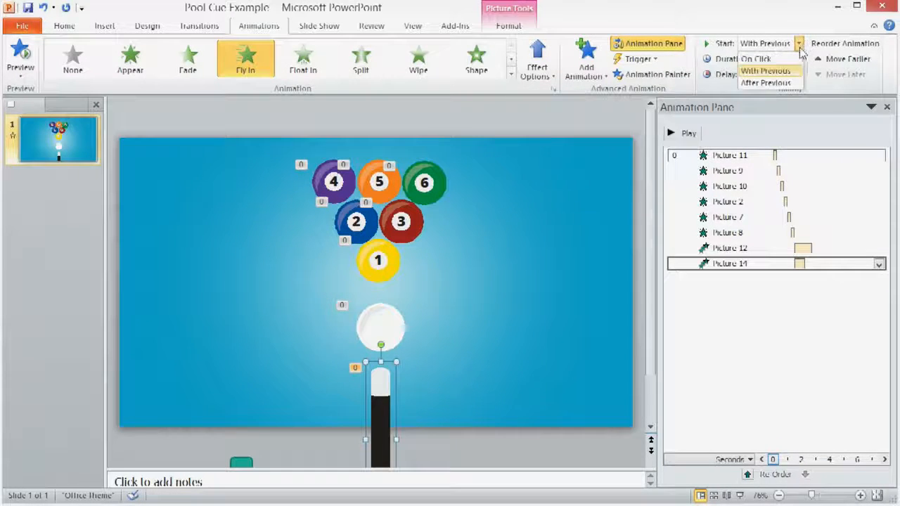
pyautogui.click(767, 83)
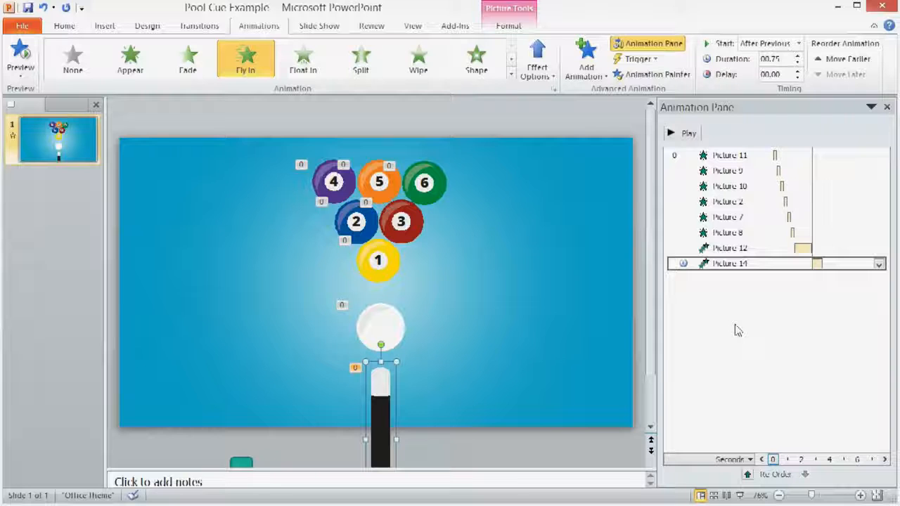
pyautogui.click(401, 318)
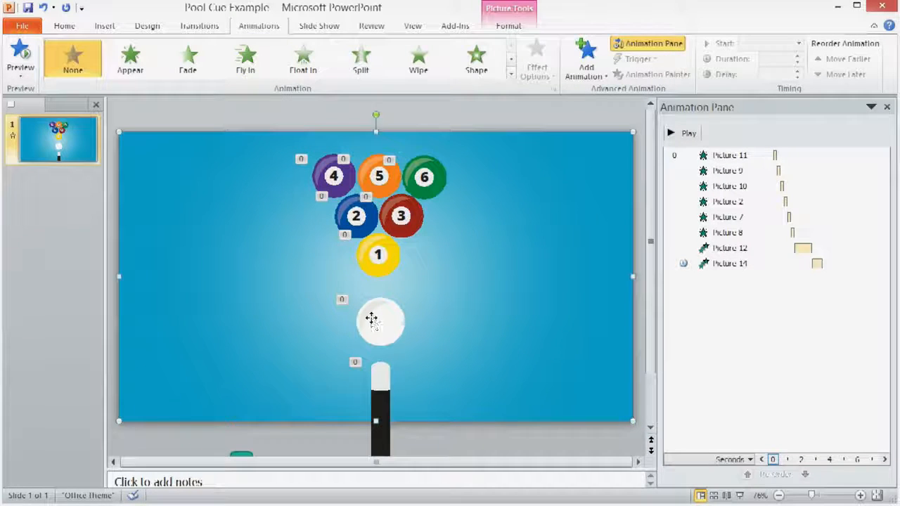
pyautogui.click(371, 320)
pyautogui.click(379, 371)
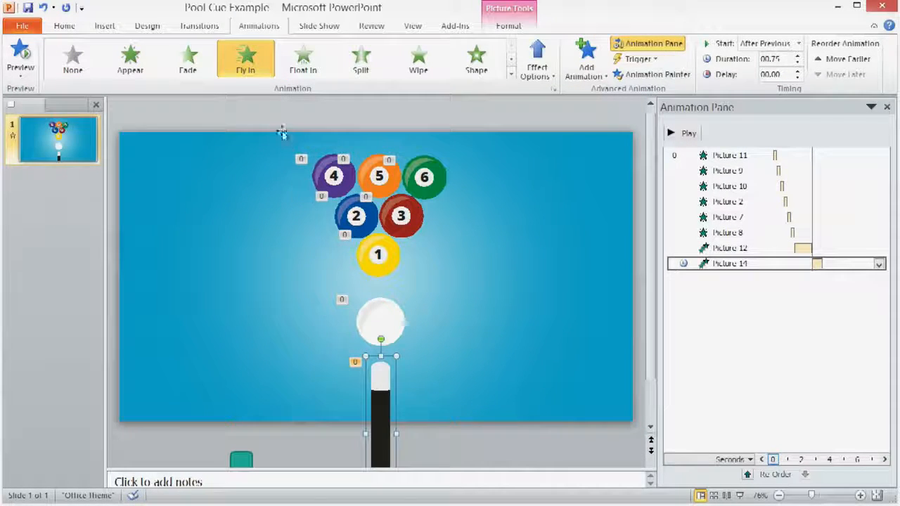
pyautogui.click(799, 44)
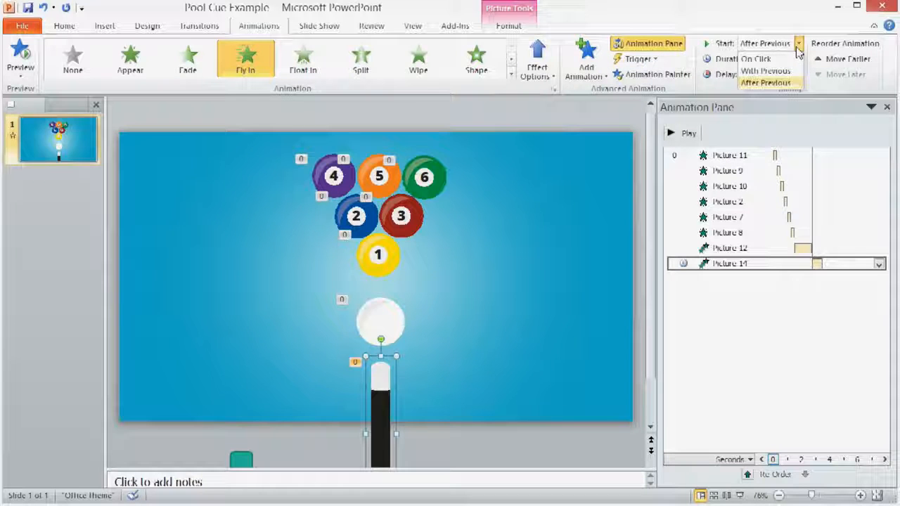
pyautogui.click(782, 84)
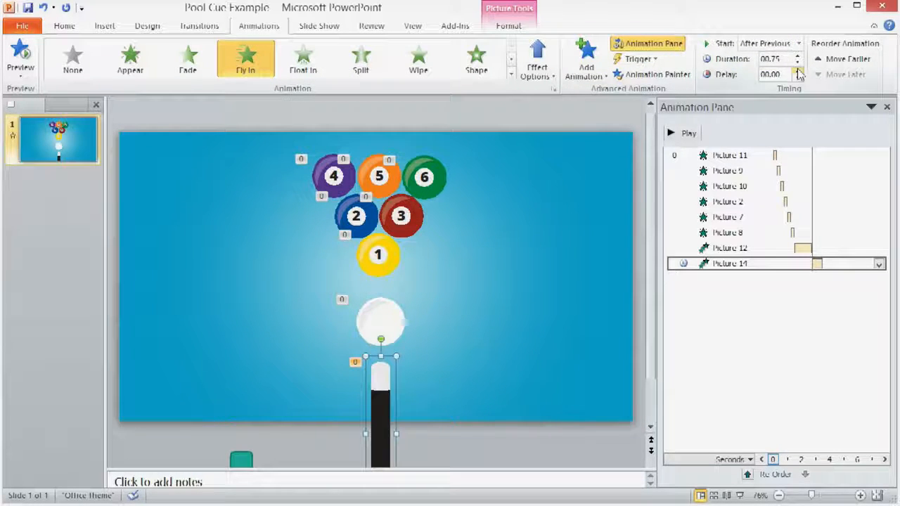
pyautogui.click(797, 63)
pyautogui.click(798, 63)
pyautogui.click(797, 63)
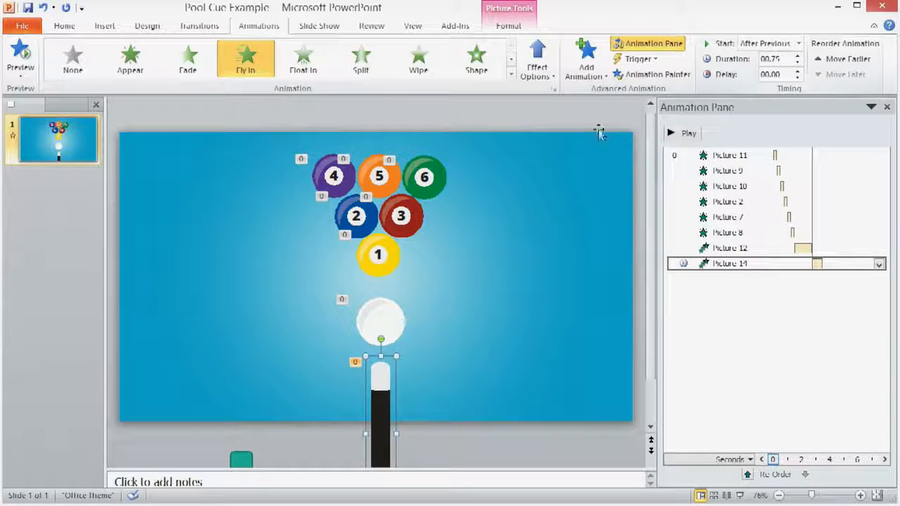
pyautogui.click(546, 111)
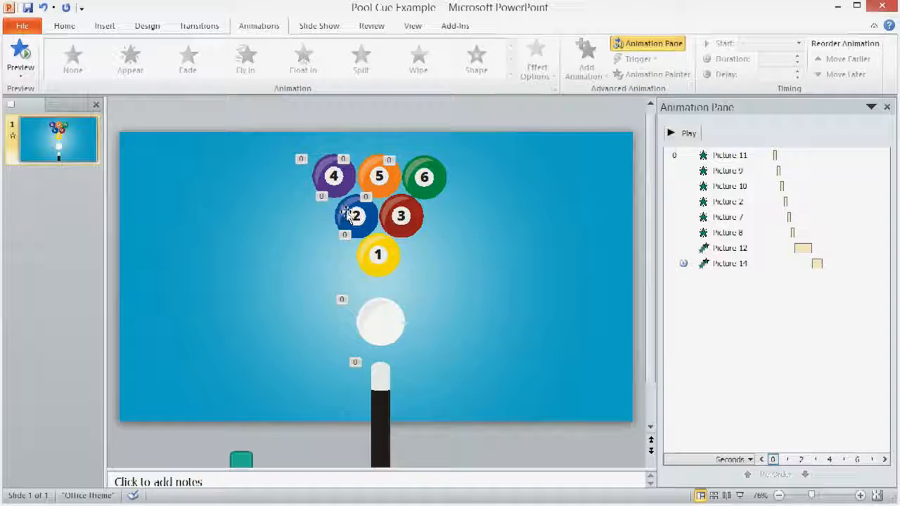
# Add a downward Lines motion path to the pool cue in addition to its Fly In animation
pyautogui.click(379, 381)
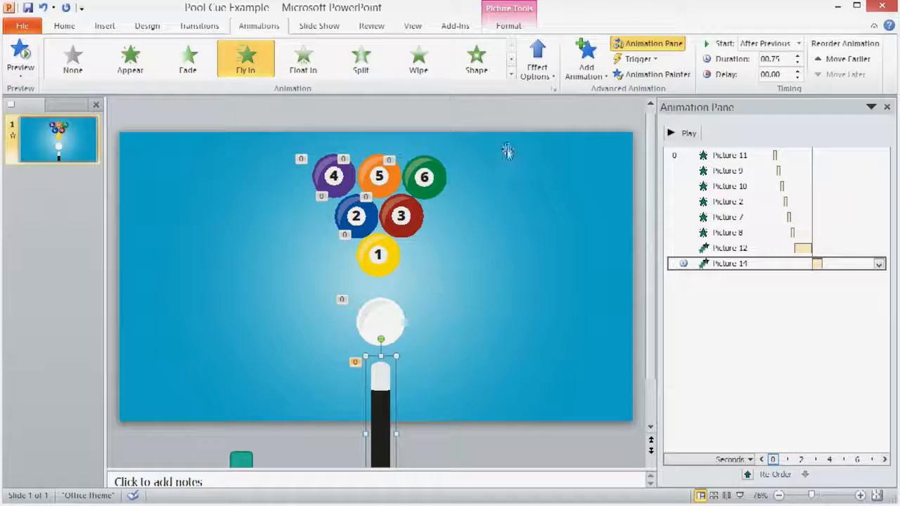
pyautogui.click(586, 70)
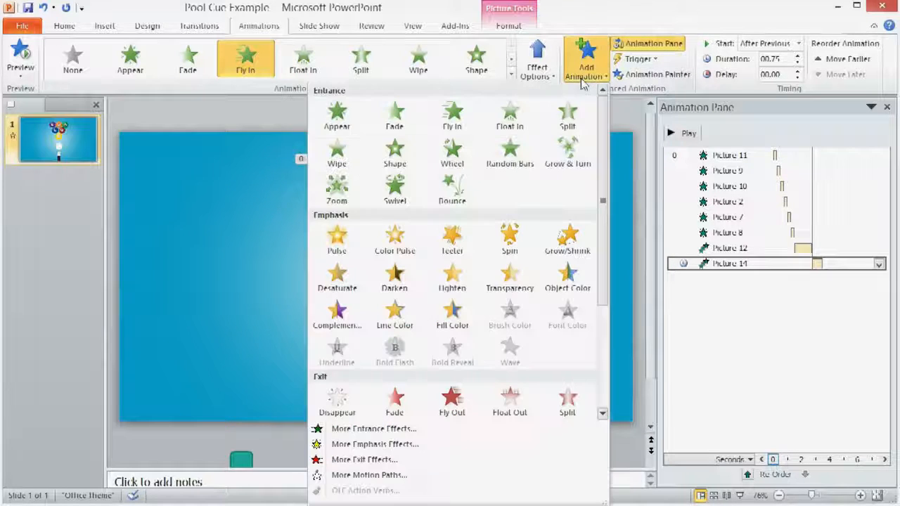
pyautogui.scroll(-3, 601, 133)
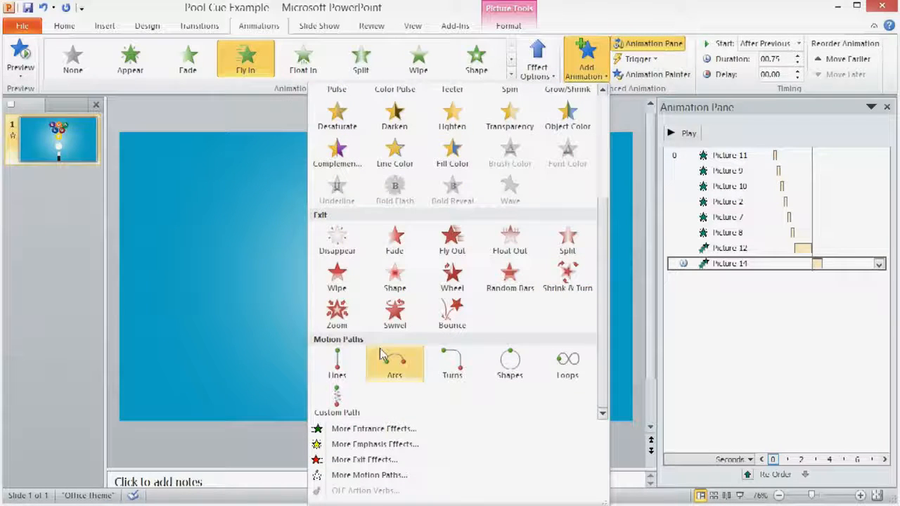
pyautogui.click(338, 367)
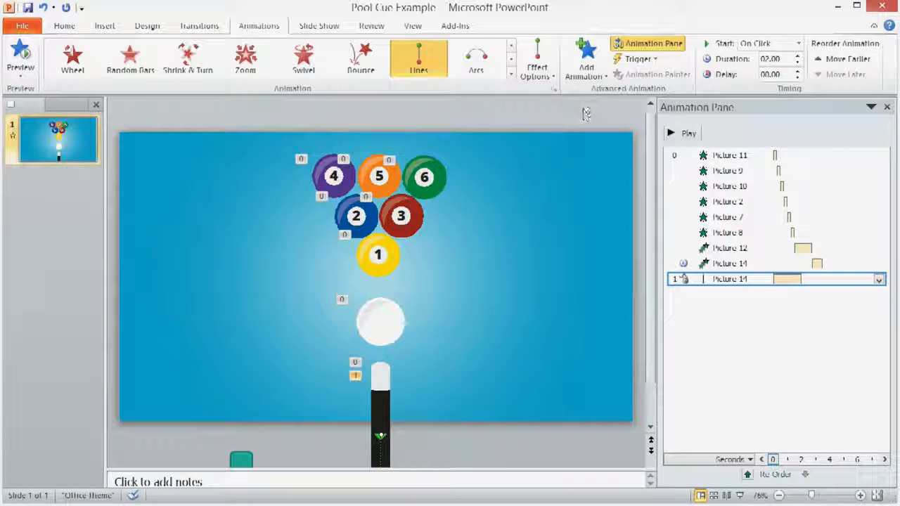
# Add a second Lines motion path to the pool cue and set its direction to Up
pyautogui.click(587, 60)
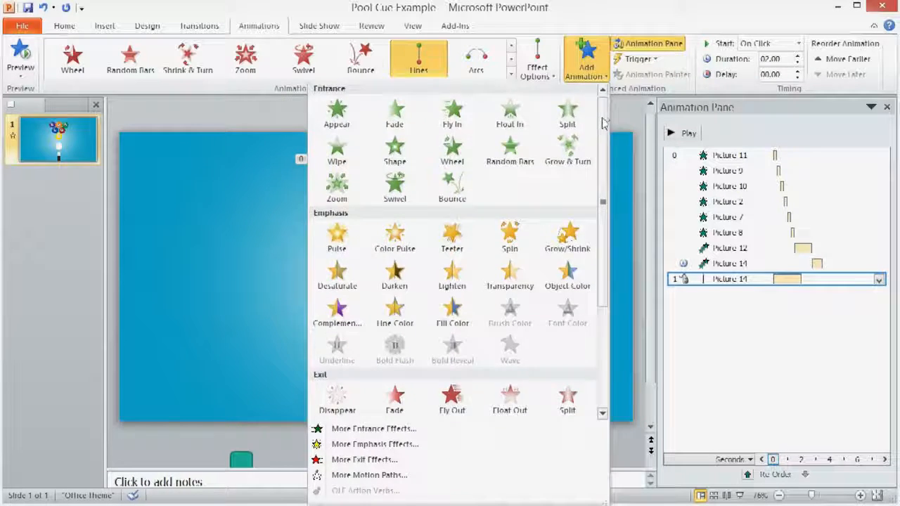
pyautogui.scroll(-5, 450, 296)
pyautogui.click(338, 366)
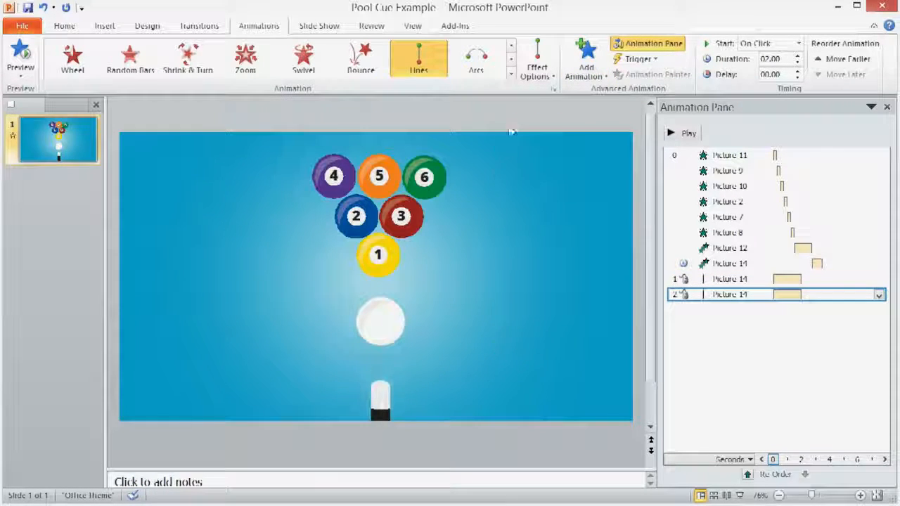
pyautogui.click(536, 76)
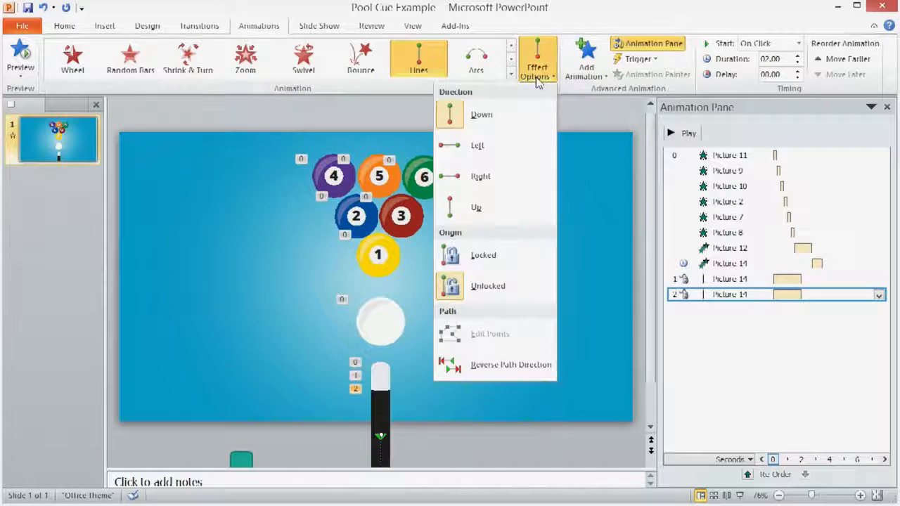
pyautogui.click(476, 208)
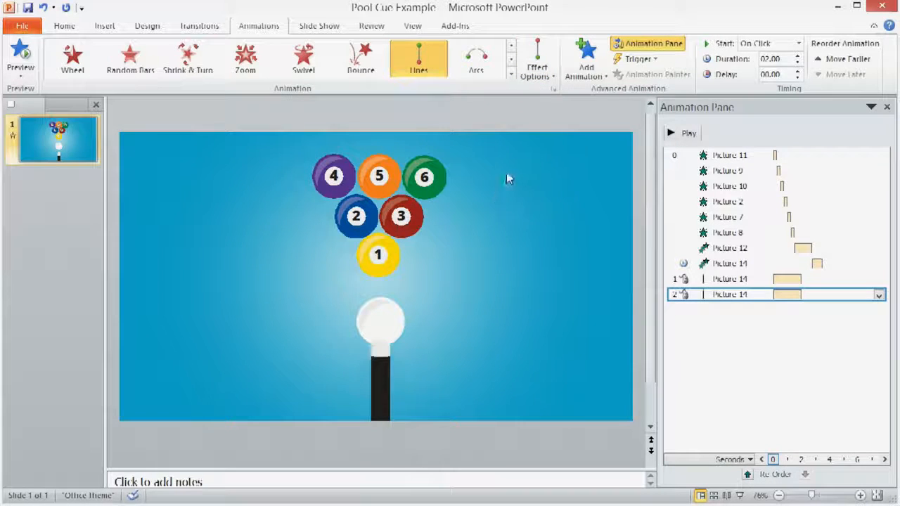
# Reposition the cue's upward path so it starts at the downward path's end and finishes at the downward path's start
pyautogui.click(557, 170)
pyautogui.moveTo(650, 169); pyautogui.dragTo(649, 237)
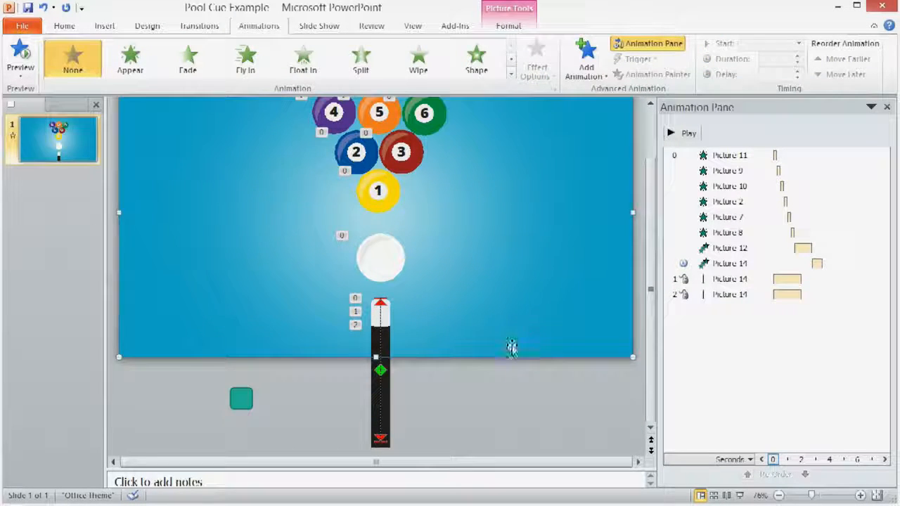
pyautogui.click(487, 378)
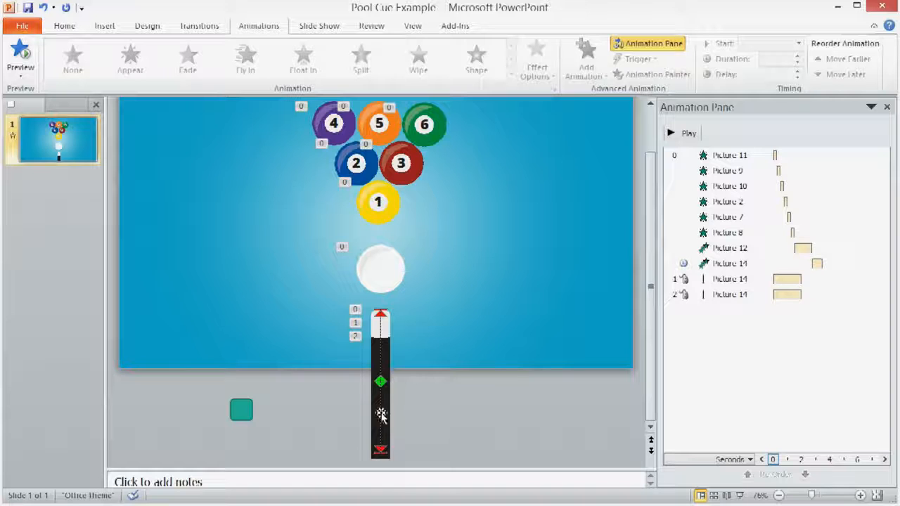
pyautogui.click(380, 325)
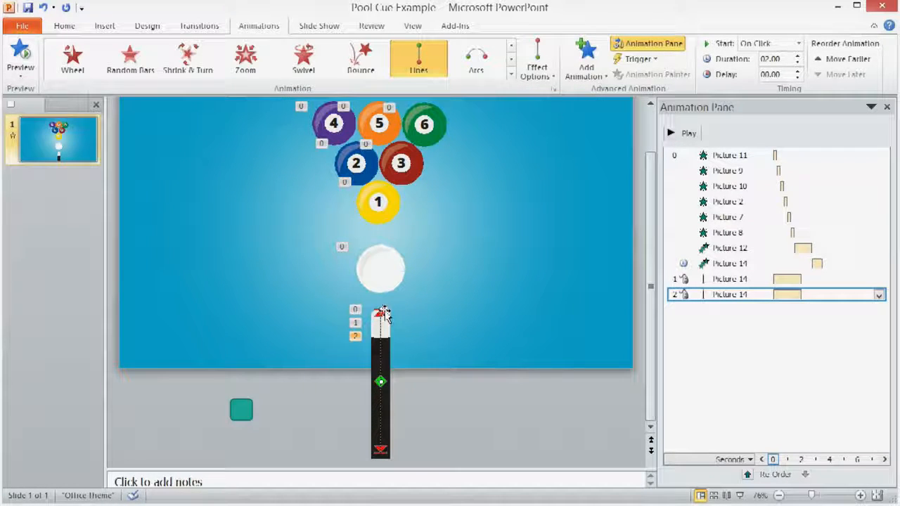
pyautogui.click(686, 134)
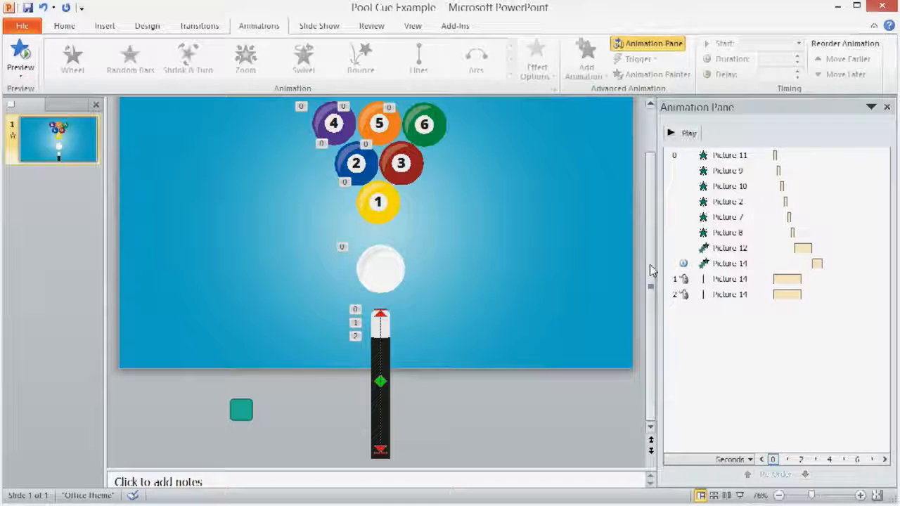
pyautogui.click(380, 325)
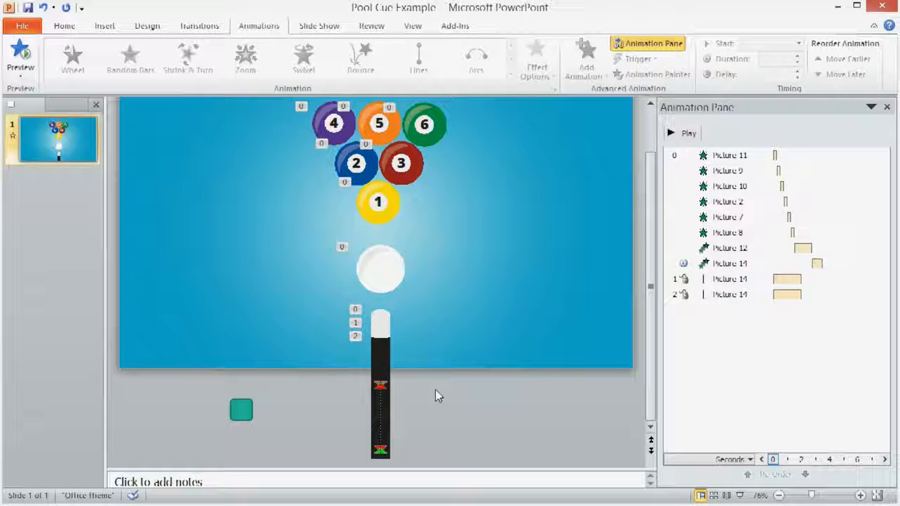
# Add a third Lines motion path to the pool cue, keeping the Down direction
pyautogui.click(387, 330)
pyautogui.click(587, 55)
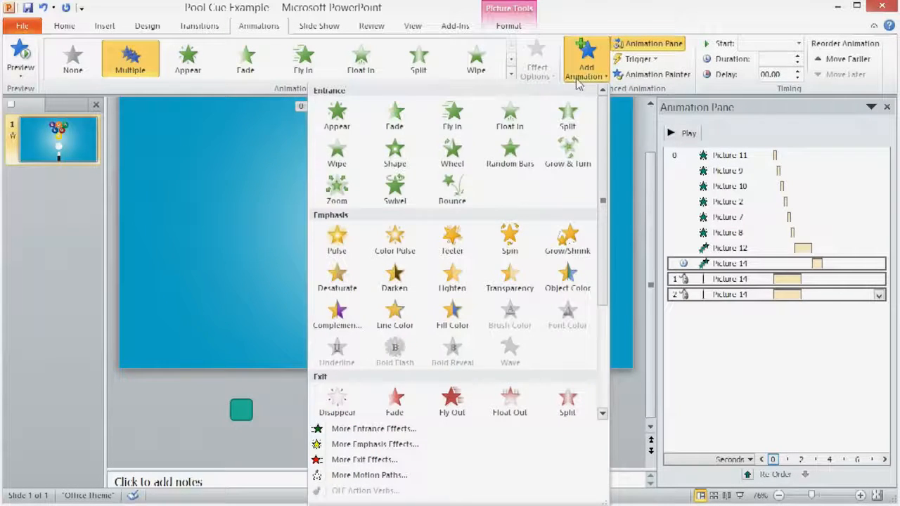
pyautogui.scroll(-5, 552, 295)
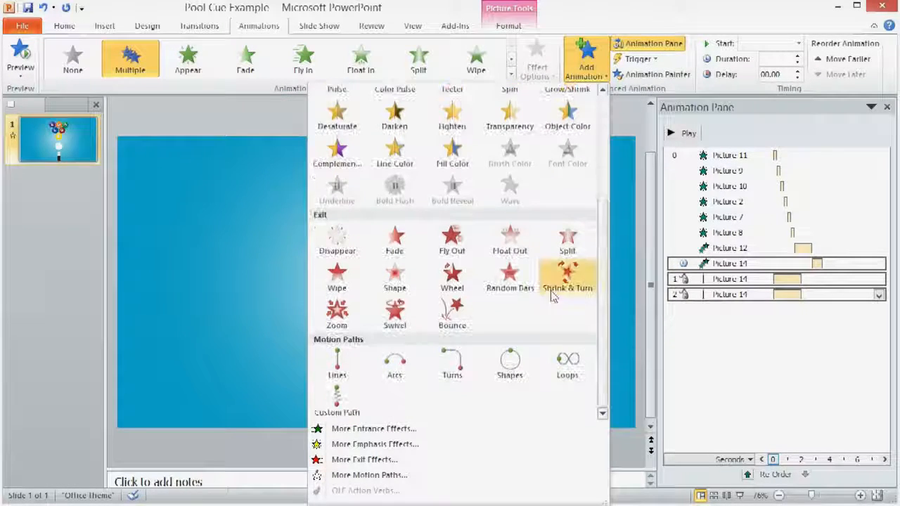
pyautogui.click(338, 366)
# Add a fourth Lines motion path to the pool cue with its direction set to Up
pyautogui.click(586, 62)
pyautogui.scroll(-5, 568, 239)
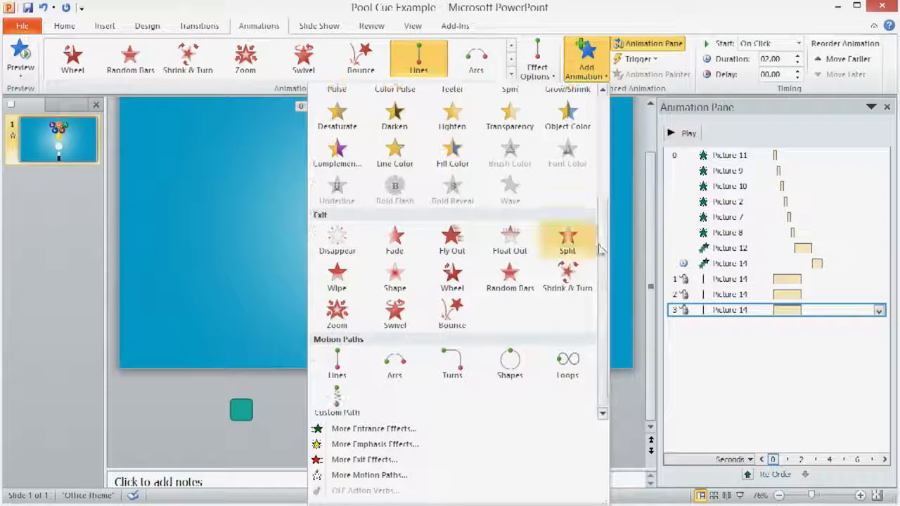
pyautogui.click(337, 368)
pyautogui.click(536, 67)
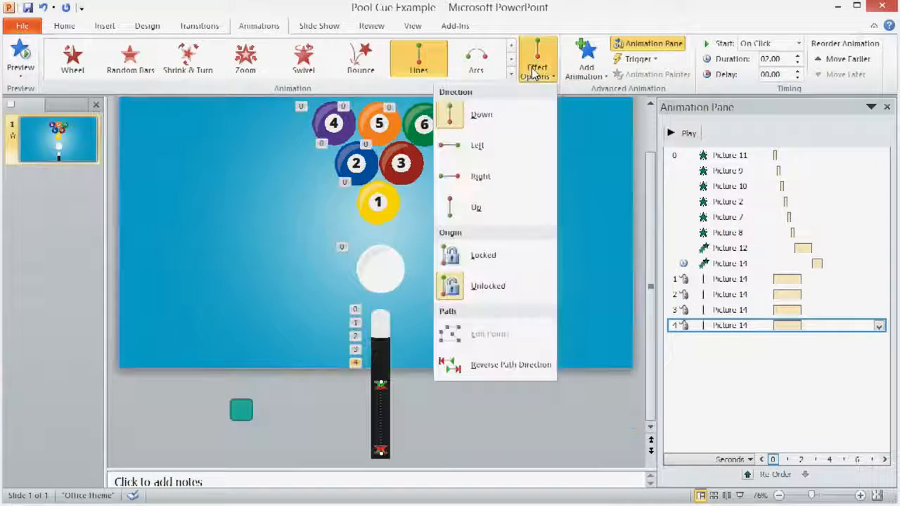
pyautogui.click(473, 202)
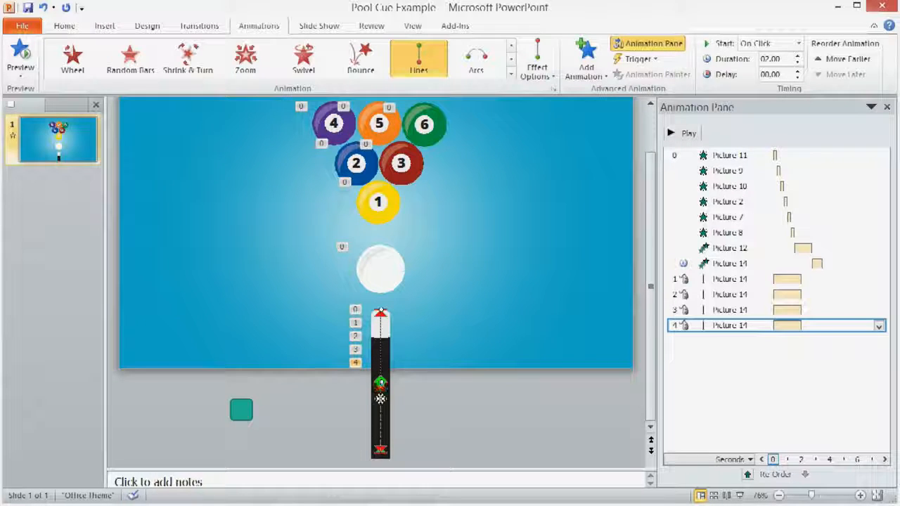
# Adjust the cue's fourth path to start at the downward path's end and finish slightly above the cue's original position
pyautogui.moveTo(380, 402); pyautogui.dragTo(380, 403)
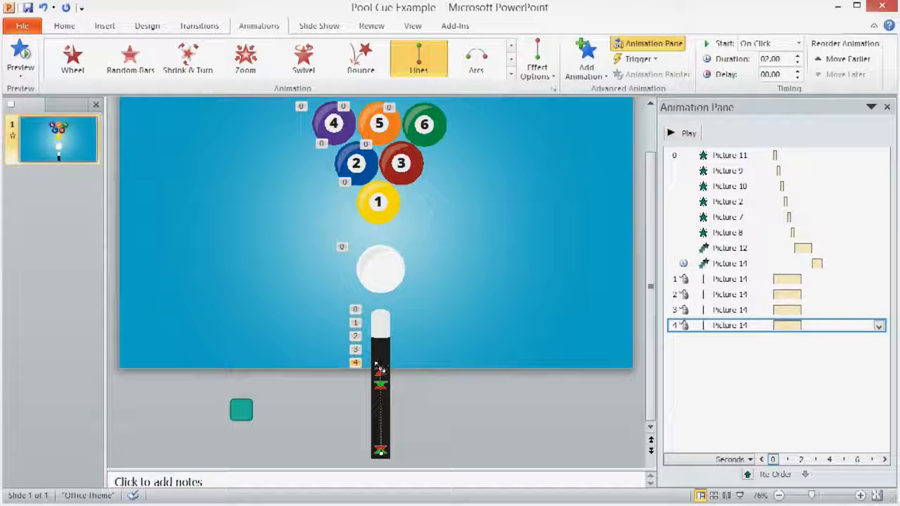
pyautogui.click(423, 390)
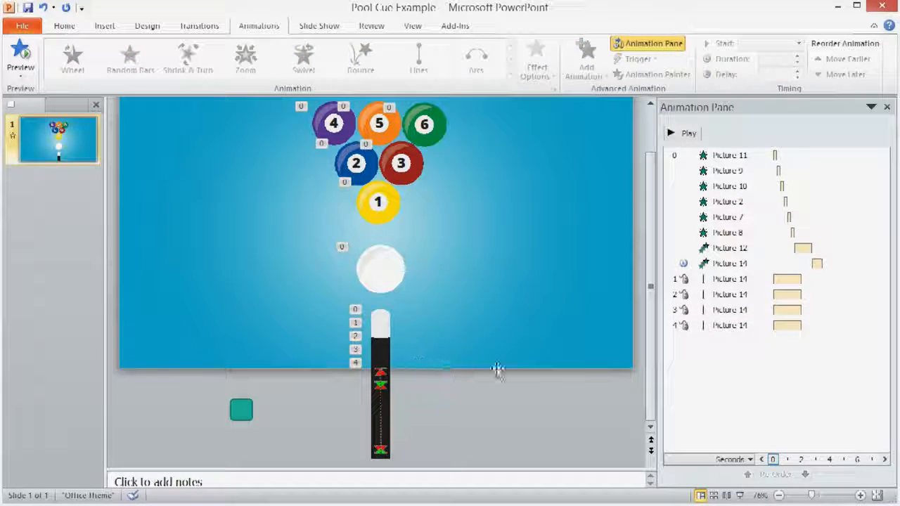
pyautogui.scroll(1, 651, 374)
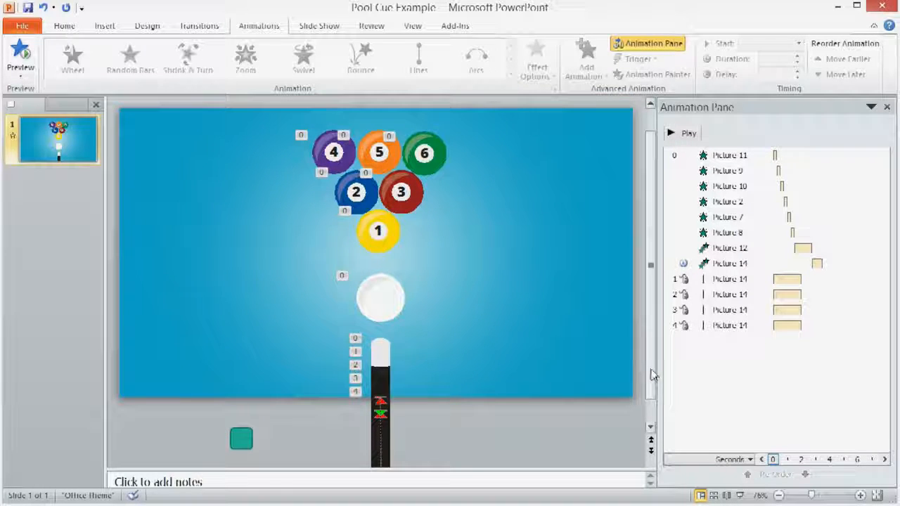
# Add a Lines motion path to the white cue ball and set its direction to Up
pyautogui.click(395, 304)
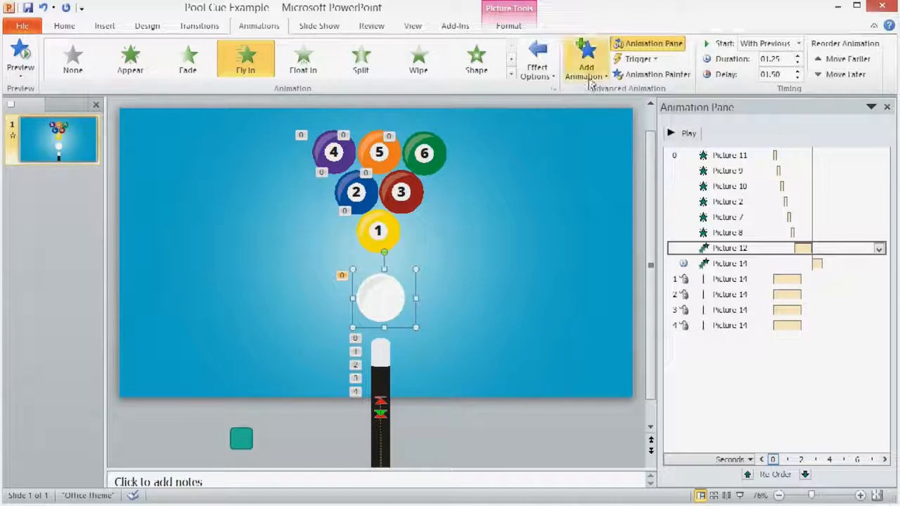
pyautogui.click(587, 60)
pyautogui.scroll(-3, 605, 260)
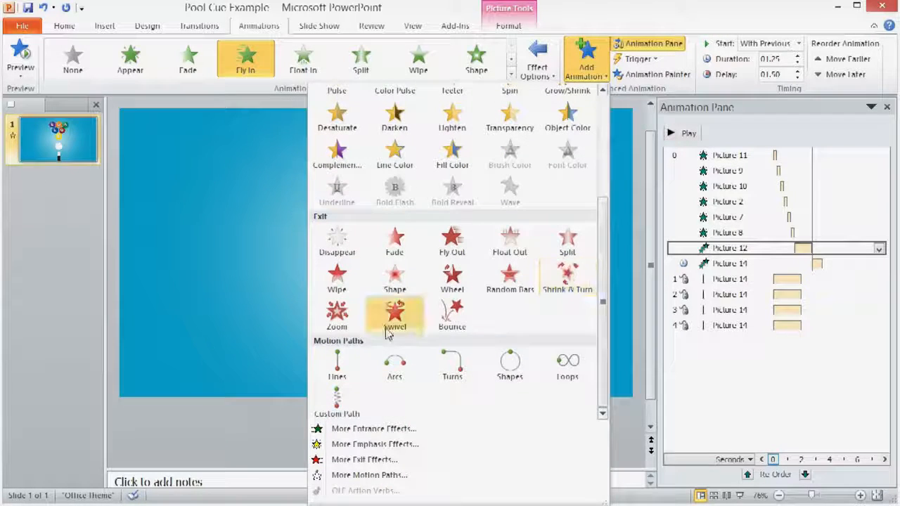
pyautogui.click(342, 362)
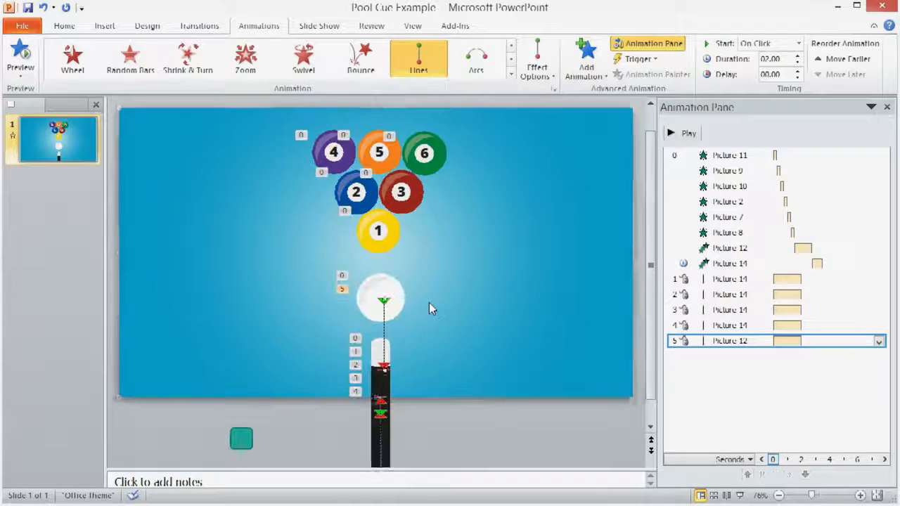
pyautogui.click(398, 281)
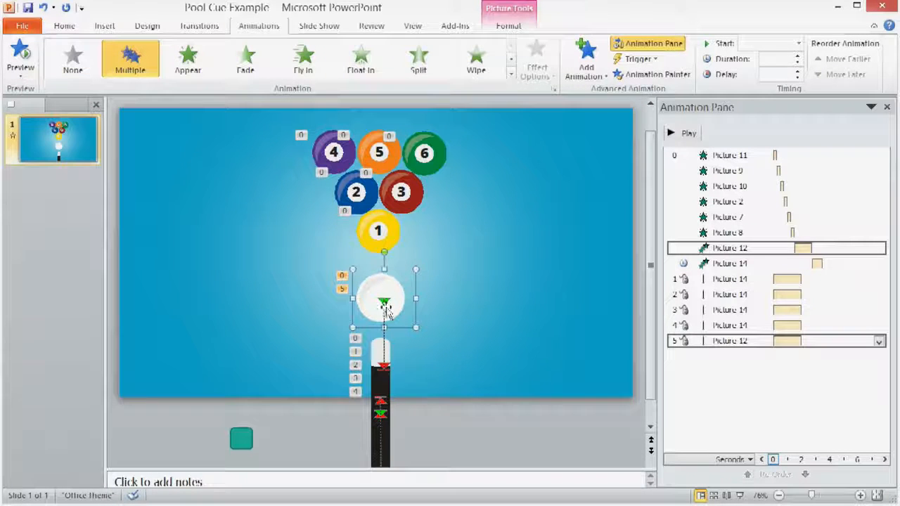
pyautogui.click(728, 340)
pyautogui.click(537, 66)
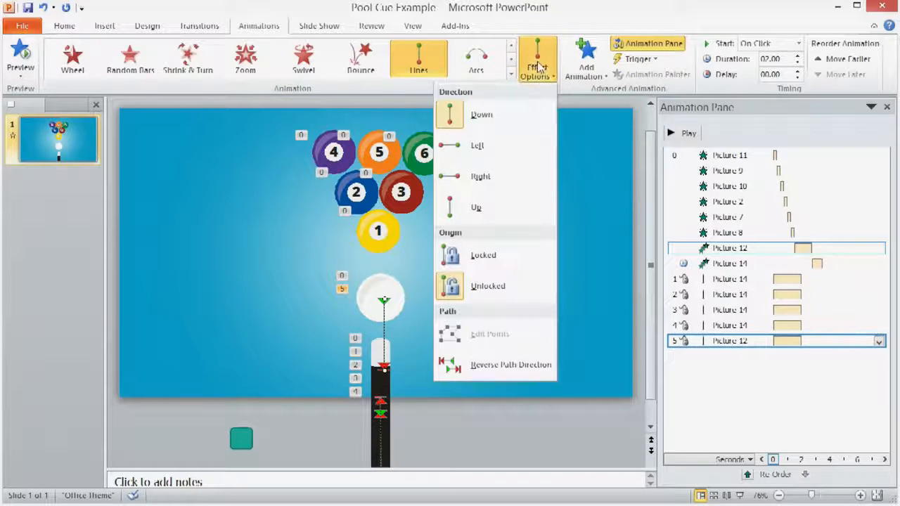
pyautogui.click(492, 209)
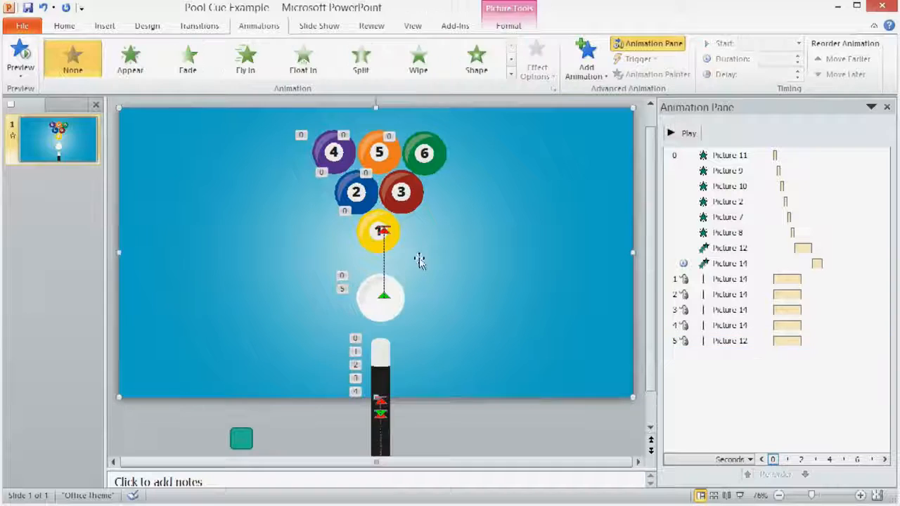
# Shorten the white cue ball's upward motion path so it ends near the ball's upper edge
pyautogui.click(383, 235)
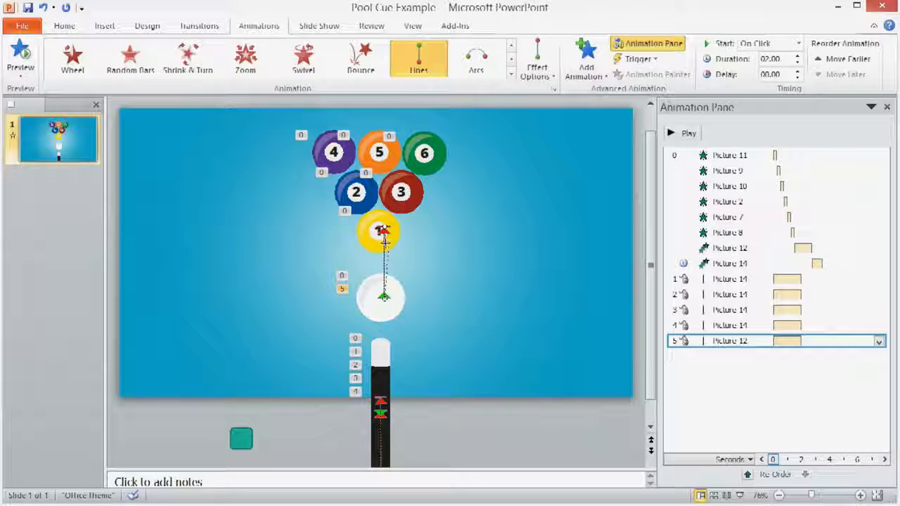
pyautogui.moveTo(380, 273); pyautogui.dragTo(382, 276)
# Add a Lines motion path to balls 4, 5 and 6 together and set its direction to Up
pyautogui.click(335, 152)
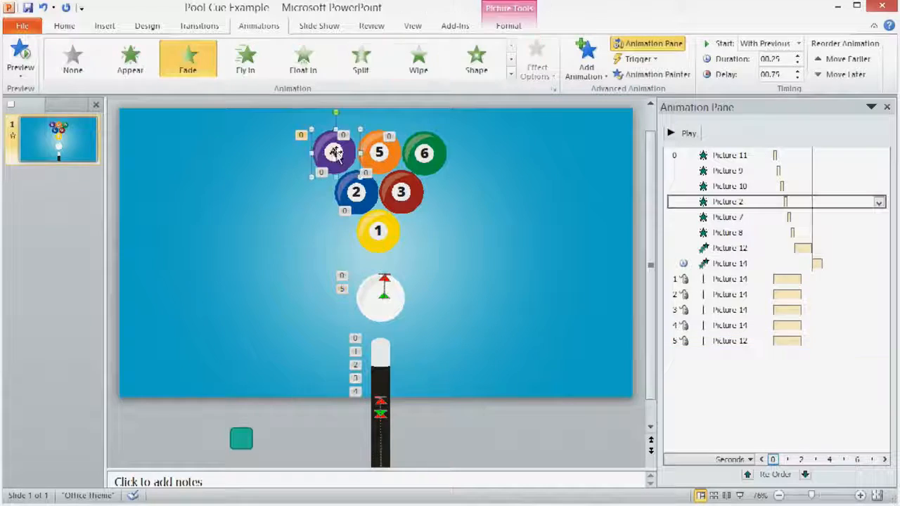
pyautogui.keyDown('ctrl'); pyautogui.click(429, 160); pyautogui.keyUp('ctrl')
pyautogui.keyDown('ctrl'); pyautogui.click(382, 159); pyautogui.keyUp('ctrl')
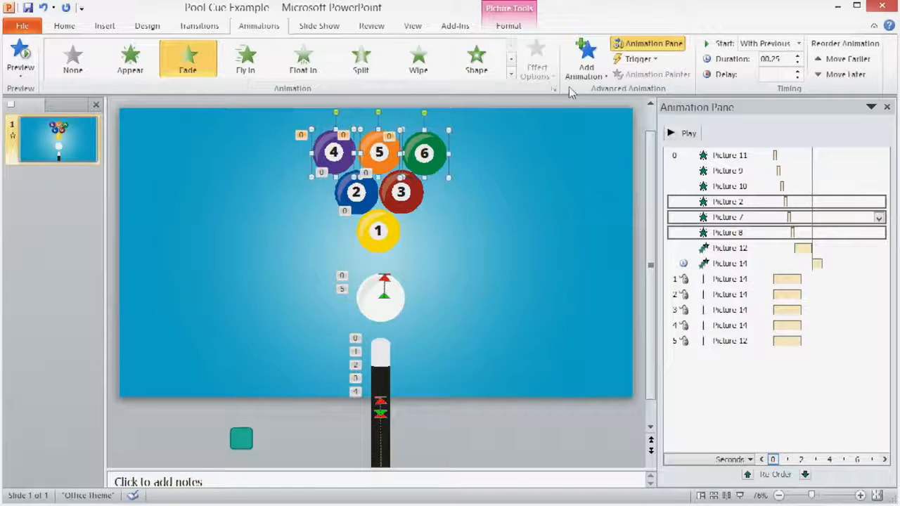
pyautogui.click(587, 60)
pyautogui.scroll(-3, 604, 270)
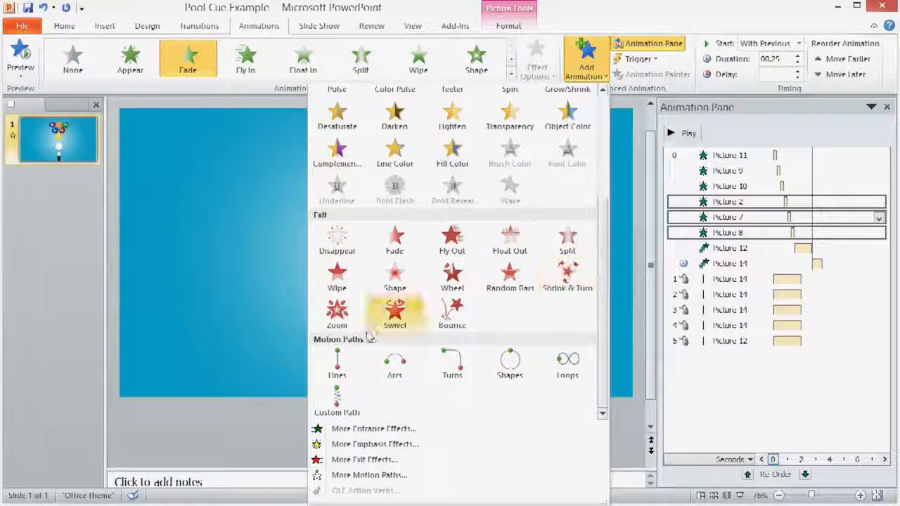
pyautogui.click(337, 362)
pyautogui.click(538, 71)
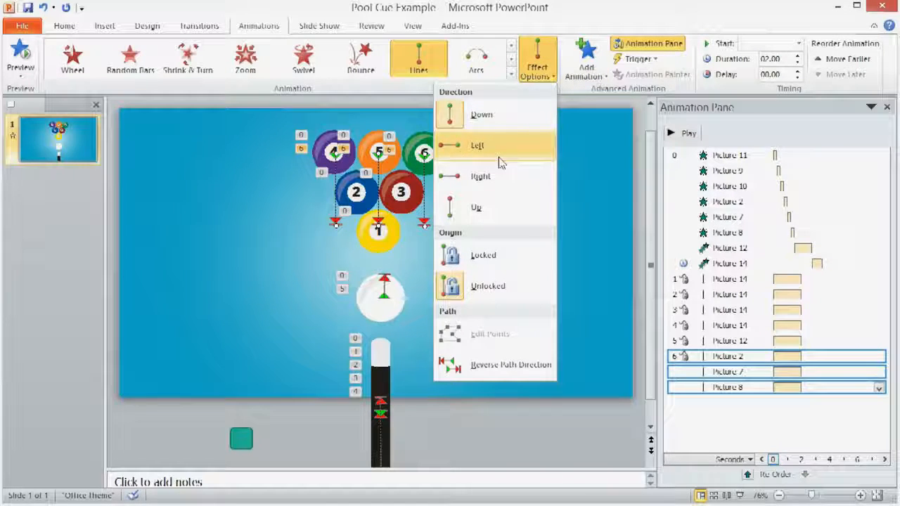
pyautogui.click(481, 206)
# Add a Lines motion path to balls 2 and 3 together, keeping the Down direction
pyautogui.click(410, 198)
pyautogui.keyDown('ctrl'); pyautogui.click(369, 200); pyautogui.keyUp('ctrl')
pyautogui.click(586, 75)
pyautogui.scroll(-4, 603, 173)
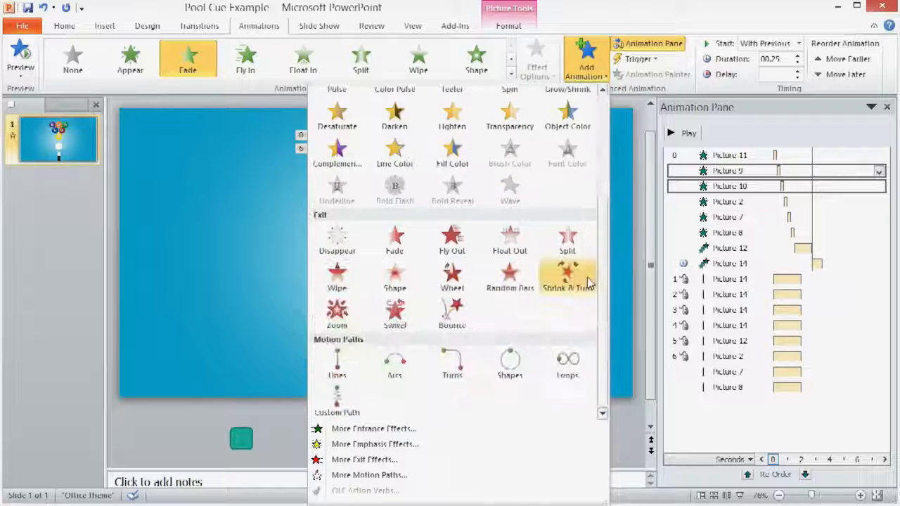
pyautogui.click(389, 367)
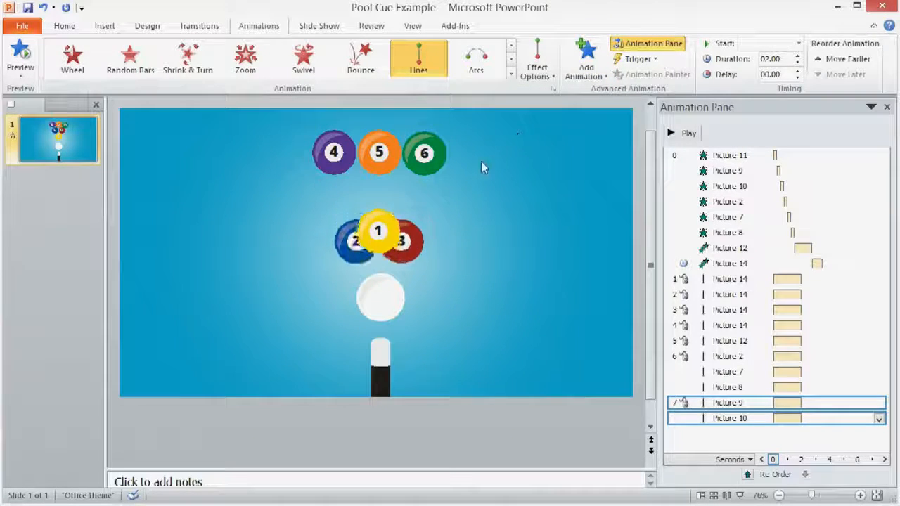
pyautogui.click(450, 155)
# Fan out the path ends: ball 6 up-right, ball 4 up-left, ball 5 farther up, and balls 3 and 2 outward and slightly down
pyautogui.click(425, 112)
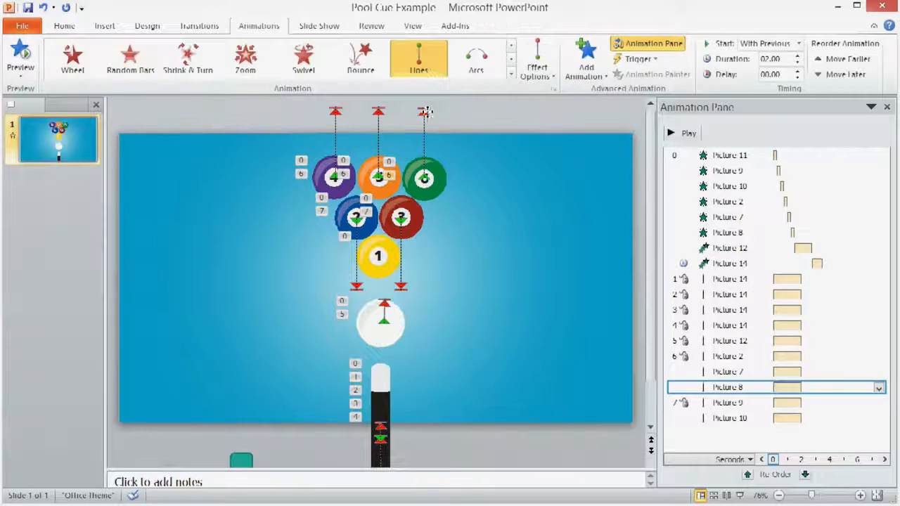
pyautogui.moveTo(425, 110); pyautogui.dragTo(459, 106)
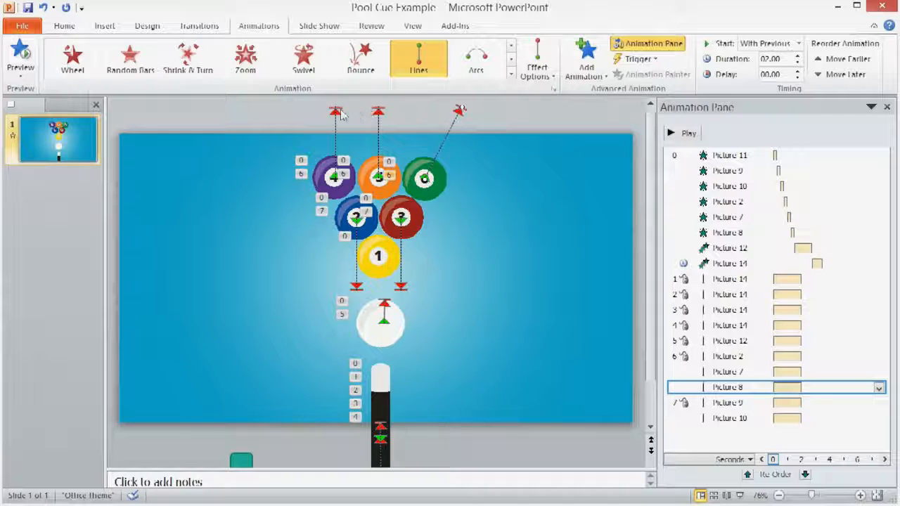
pyautogui.moveTo(336, 111); pyautogui.dragTo(324, 118)
pyautogui.click(378, 111)
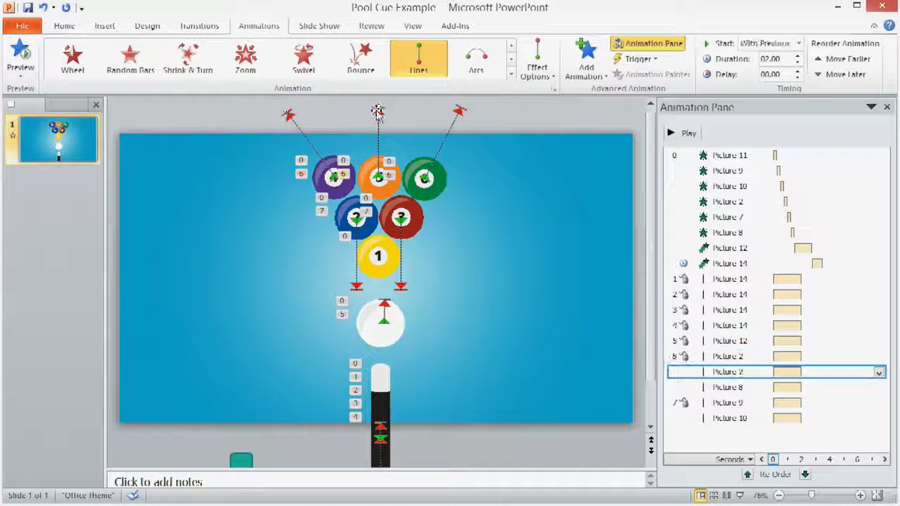
pyautogui.click(402, 290)
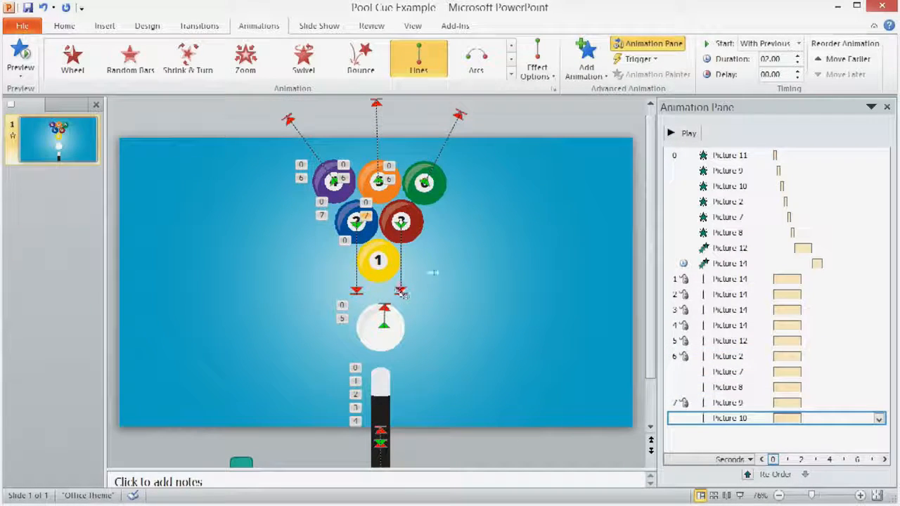
pyautogui.click(354, 295)
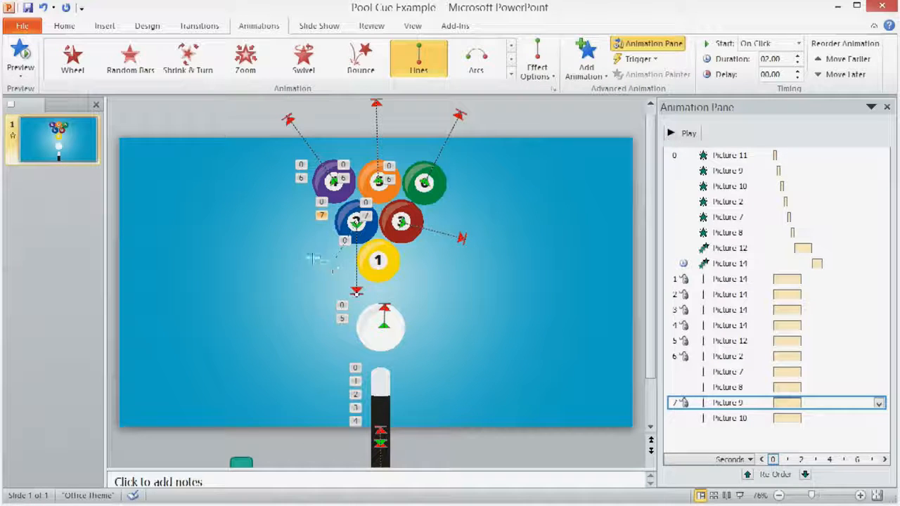
# Add a Spin emphasis effect to balls 2 and 3, and place ball 2's Spin directly after its own motion path
pyautogui.click(424, 213)
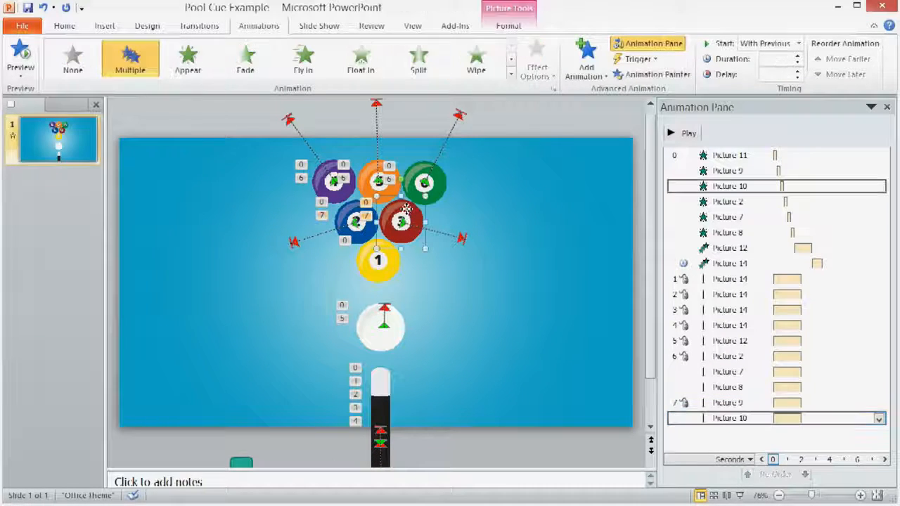
pyautogui.keyDown('shift'); pyautogui.click(341, 212); pyautogui.keyUp('shift')
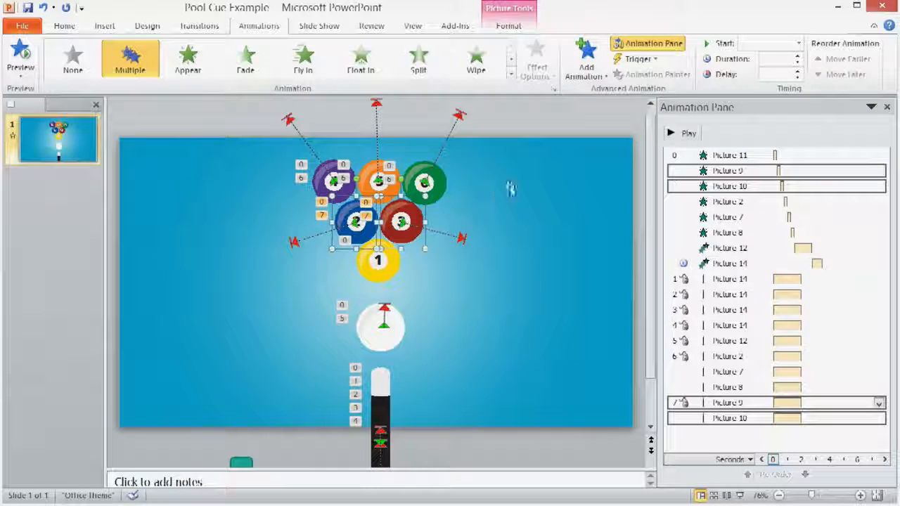
pyautogui.click(586, 59)
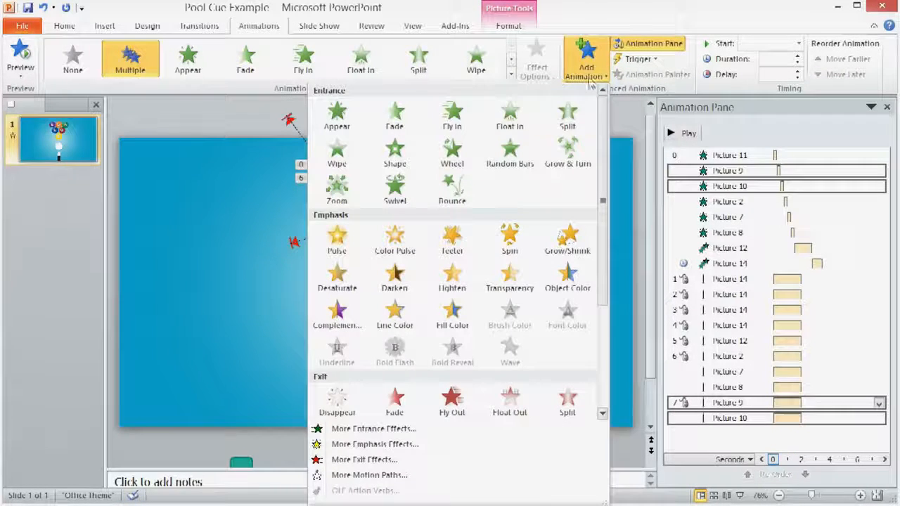
pyautogui.click(511, 243)
pyautogui.click(709, 425)
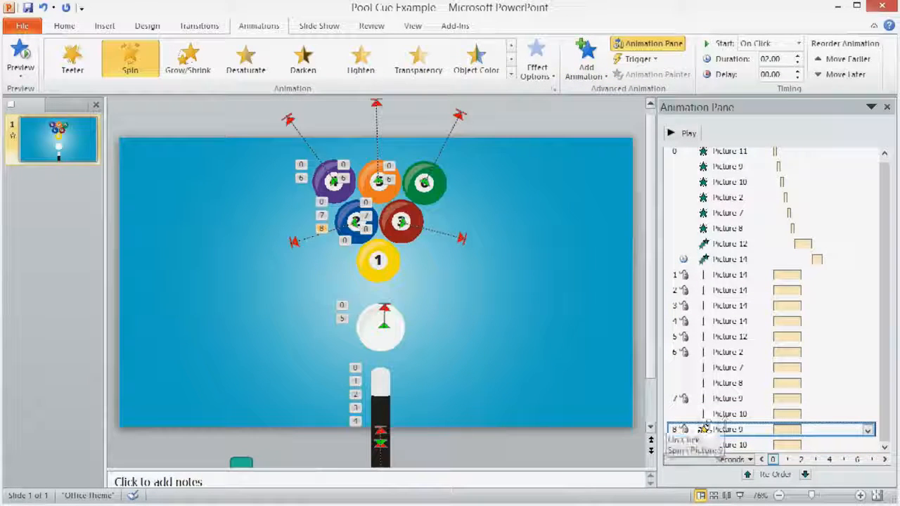
pyautogui.moveTo(705, 427); pyautogui.dragTo(750, 412)
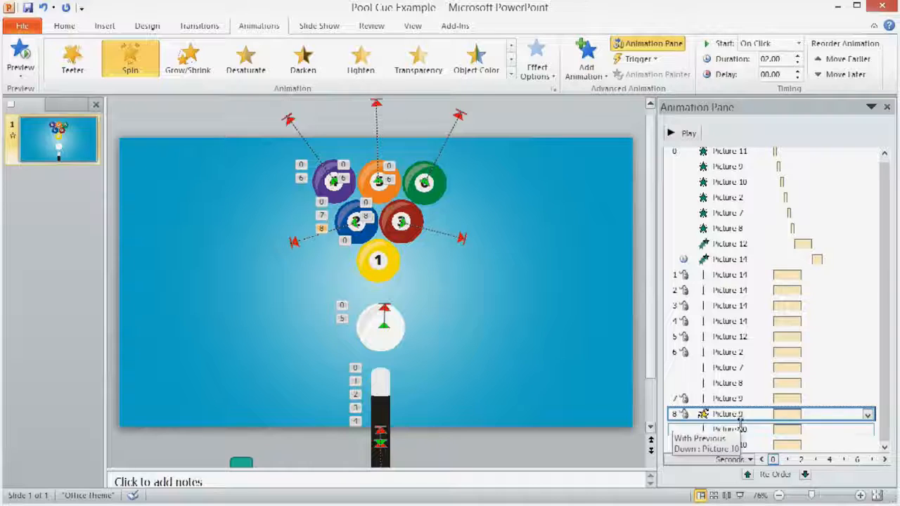
# Adjust the amount of rotation of the Spin effect for ball 2 and for ball 3
pyautogui.click(538, 66)
pyautogui.click(508, 223)
pyautogui.click(726, 445)
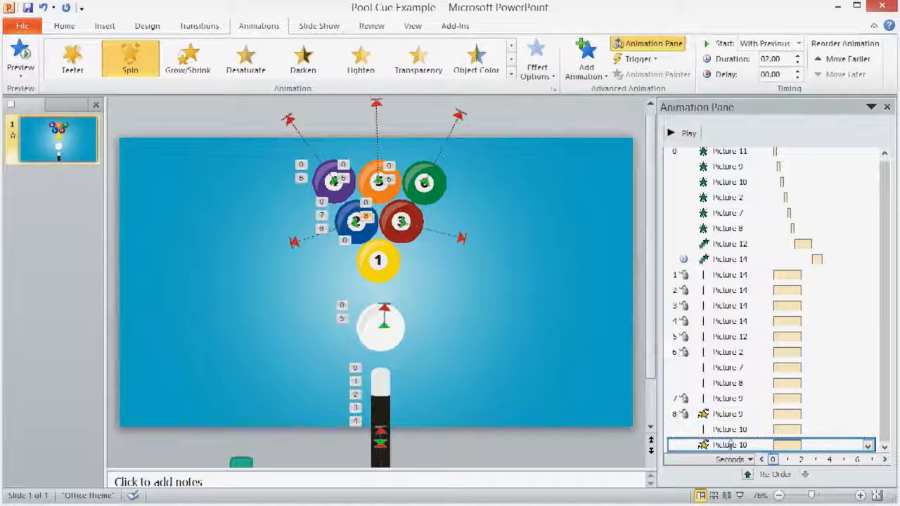
pyautogui.click(537, 68)
pyautogui.click(492, 198)
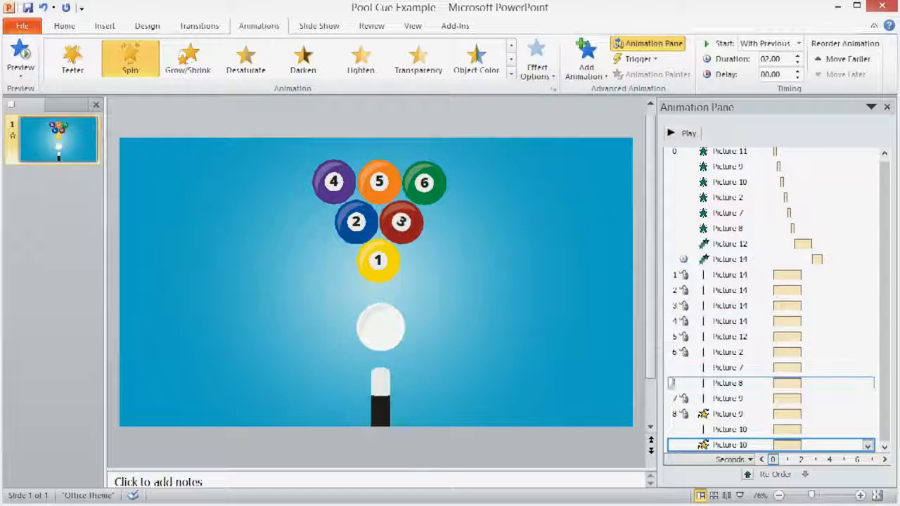
# Select the pool cue's first motion path and play the slide's animation sequence
pyautogui.click(737, 278)
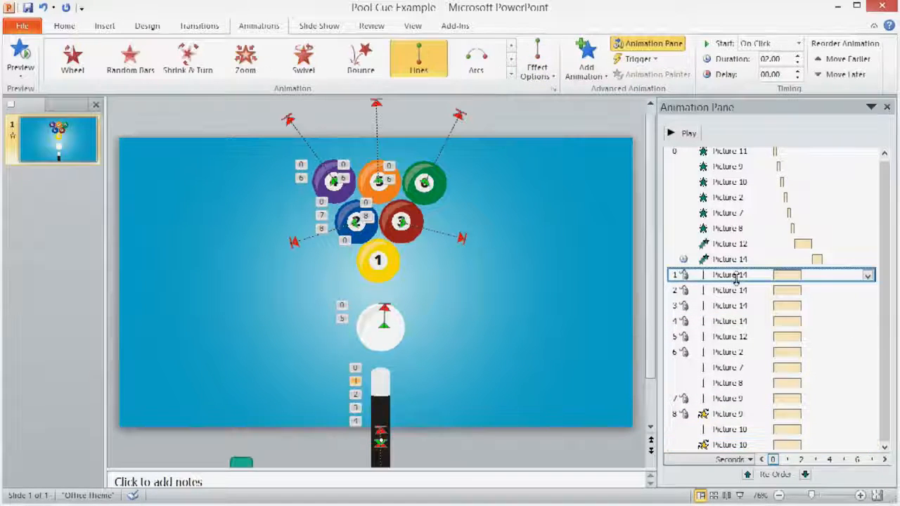
pyautogui.moveTo(737, 278); pyautogui.dragTo(712, 243)
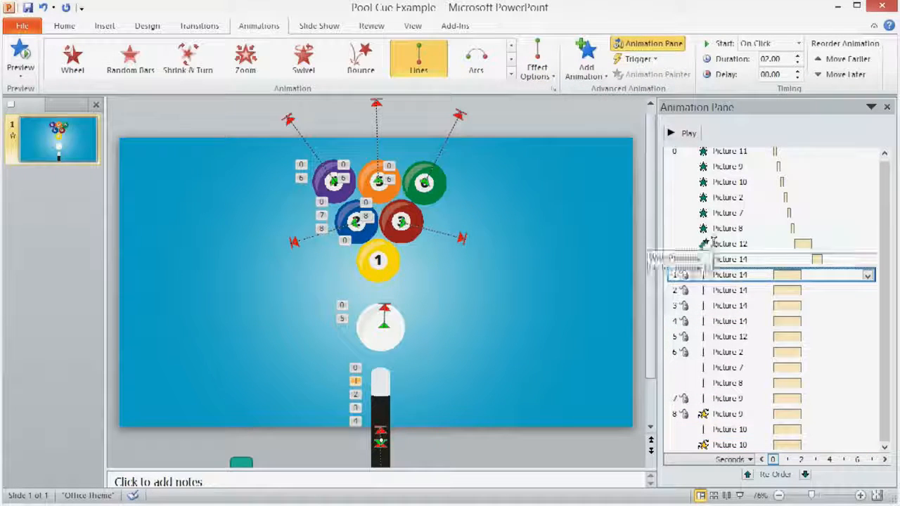
pyautogui.click(693, 134)
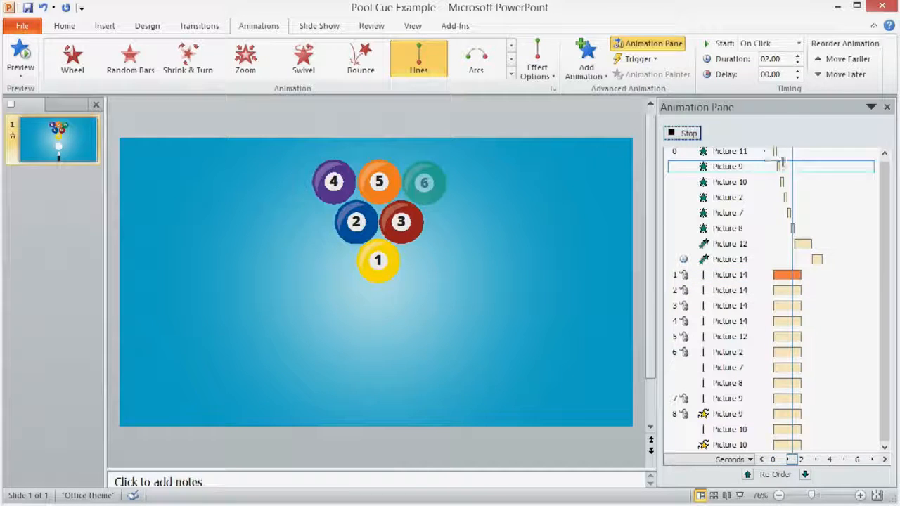